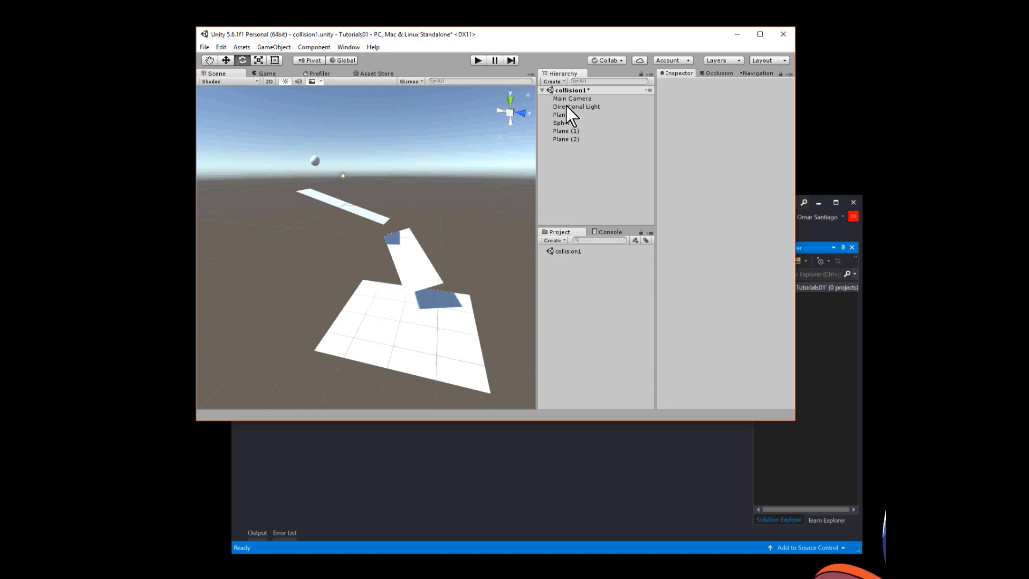
{"action": "key", "text": "alt+Tab"}
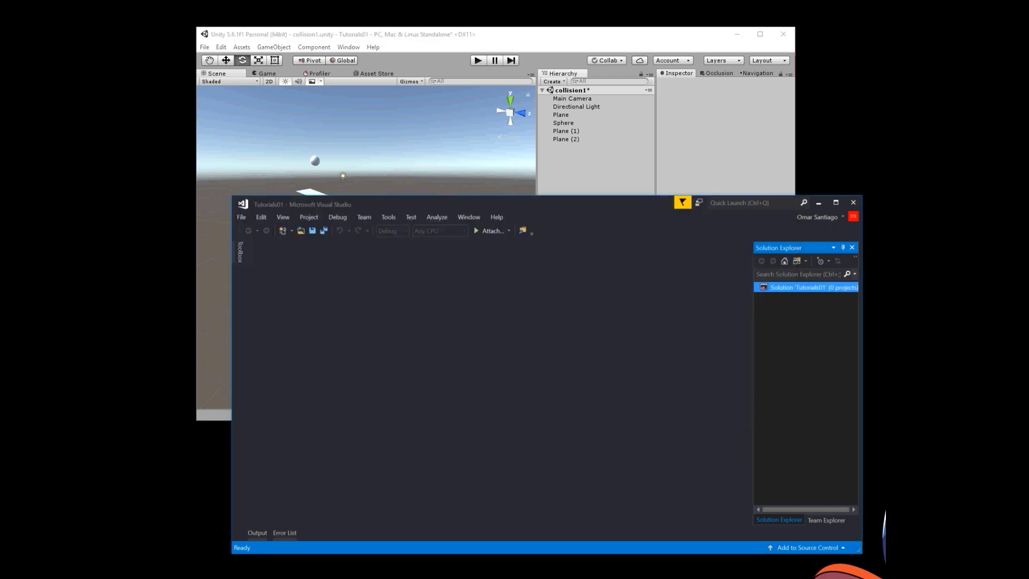
{"action": "key", "text": "alt+Tab"}
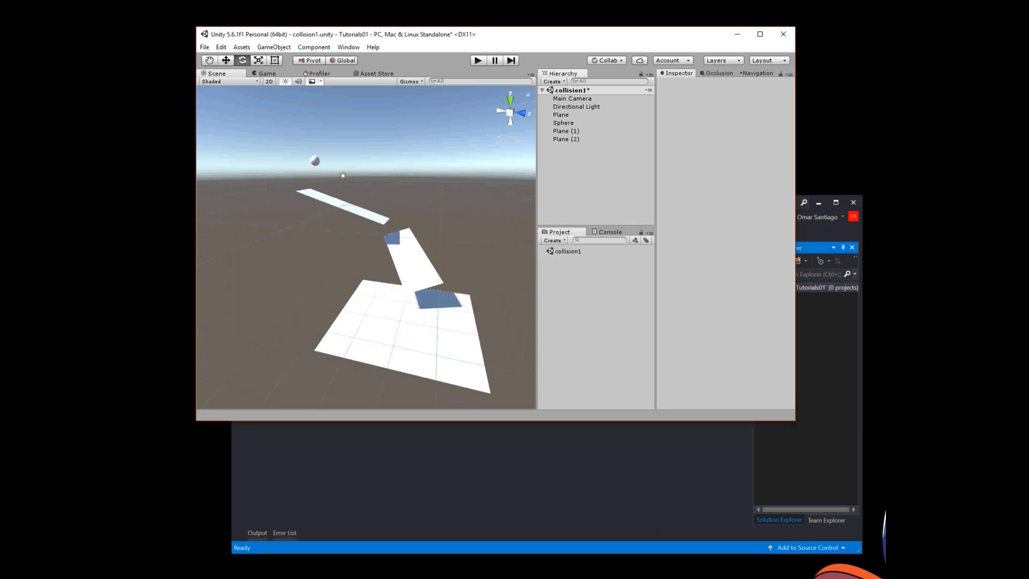
Step: Review the transform and Mesh Collider settings of Plane, Plane (1) and Plane (2) in turn
{"action": "left_click", "coordinate": [561, 115]}
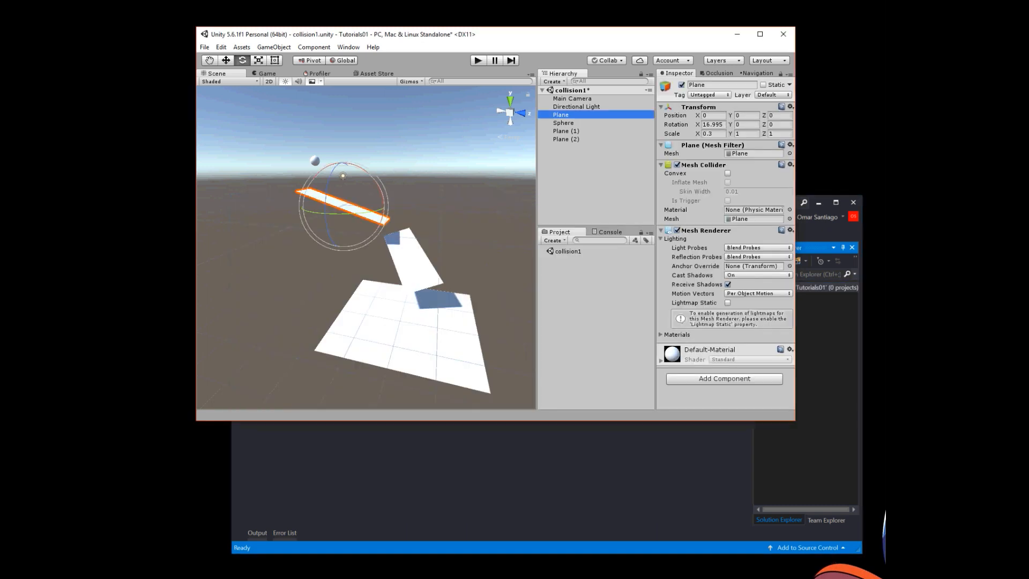
{"action": "key", "text": "w"}
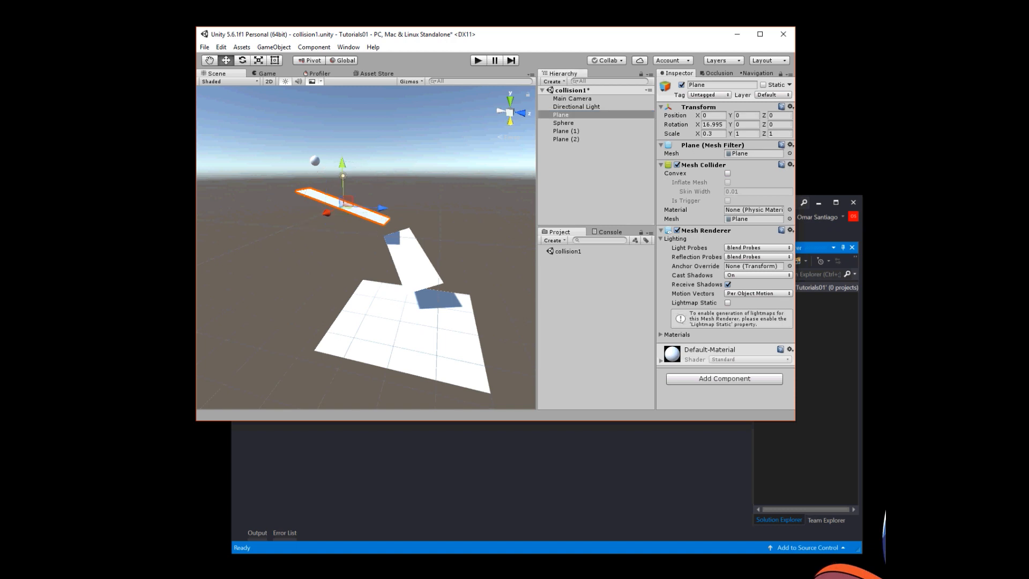
{"action": "left_click", "coordinate": [566, 131]}
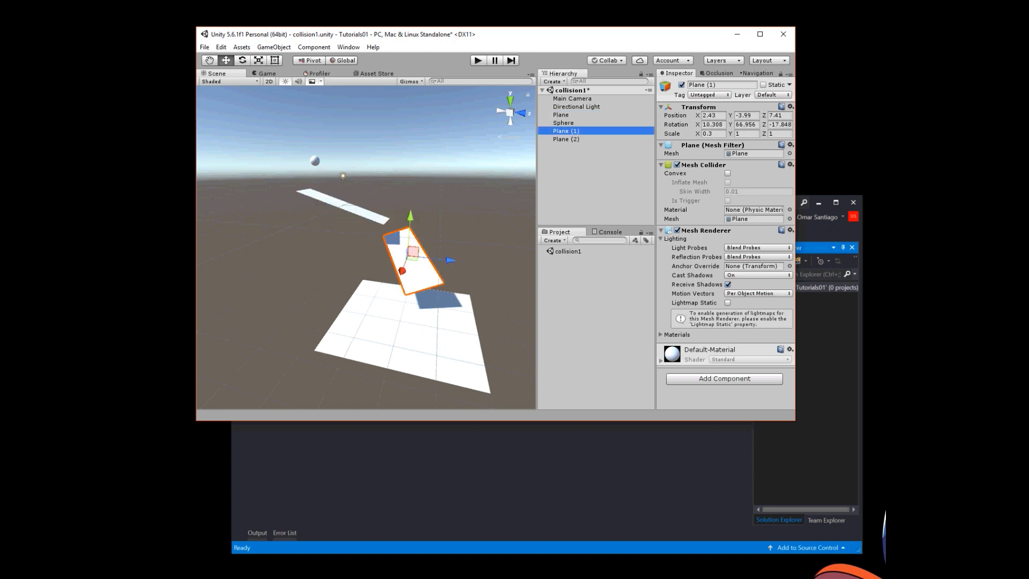
{"action": "left_click", "coordinate": [566, 139]}
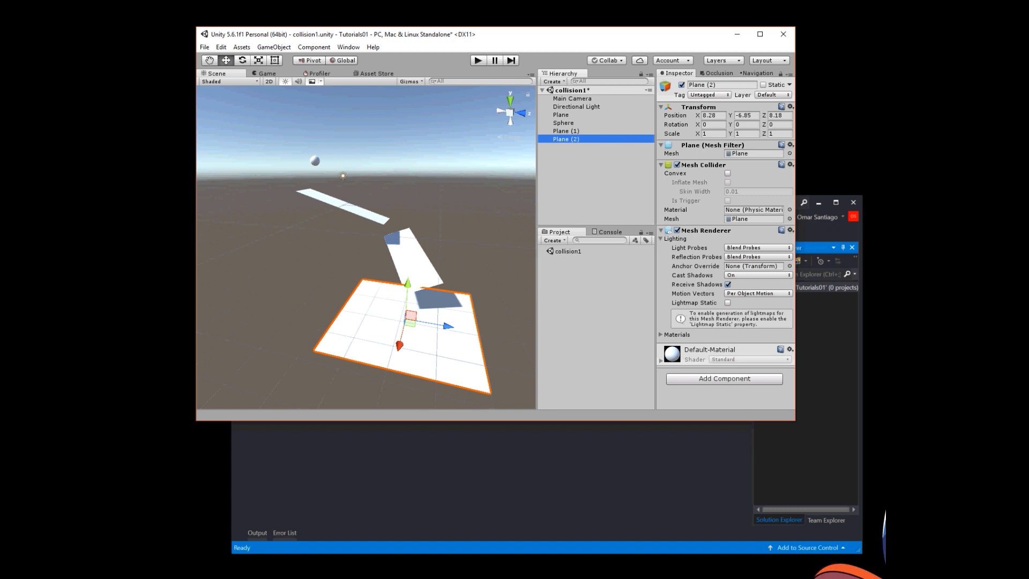
Step: Examine the Sphere's collider and Rigidbody components, and look up Rigidbody among the Physics components that can be added
{"action": "left_click", "coordinate": [563, 123]}
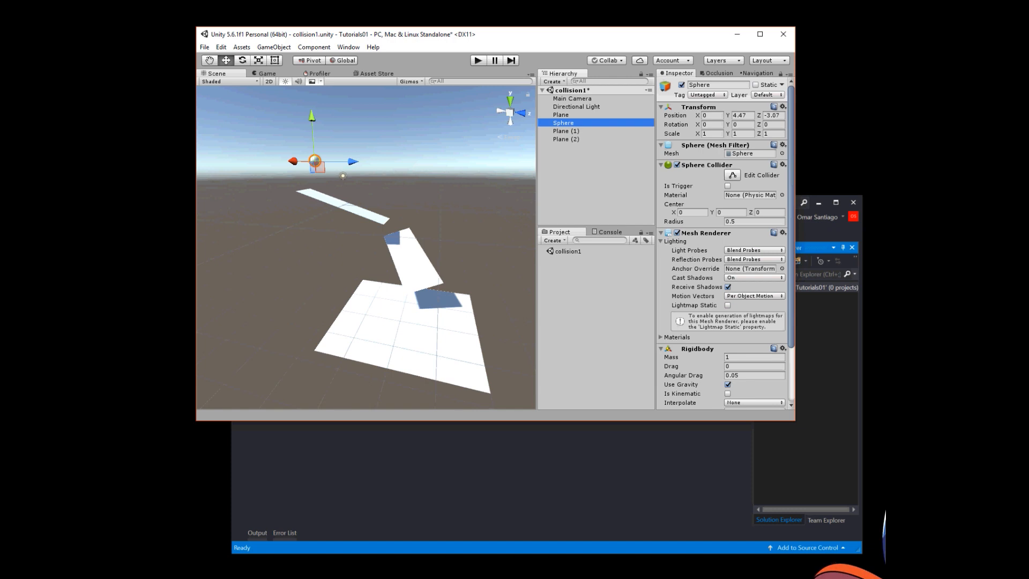
{"action": "scroll", "coordinate": [697, 258], "scroll_direction": "down", "scroll_amount": 3}
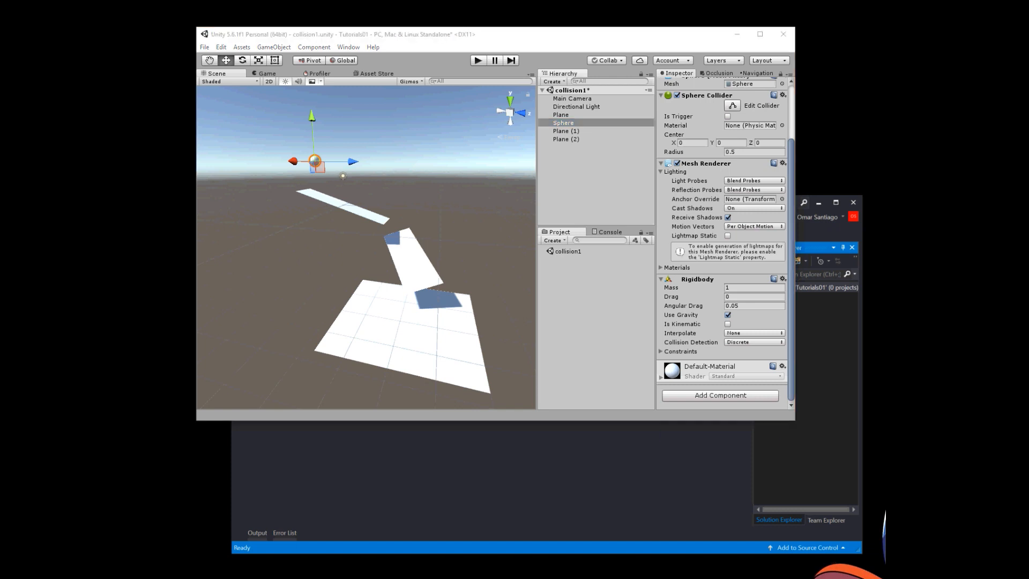
{"action": "left_click", "coordinate": [720, 395]}
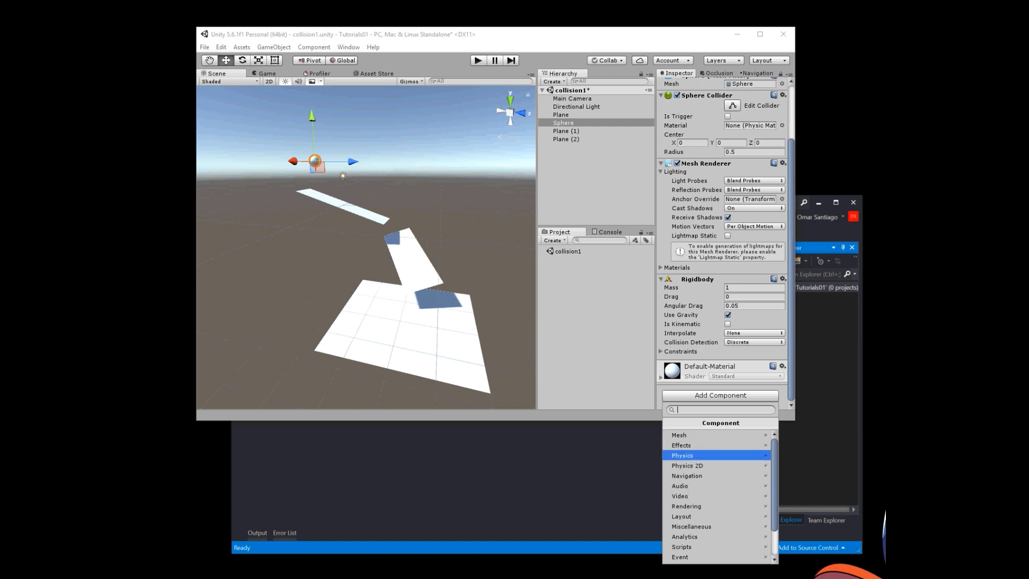
{"action": "left_click", "coordinate": [708, 456]}
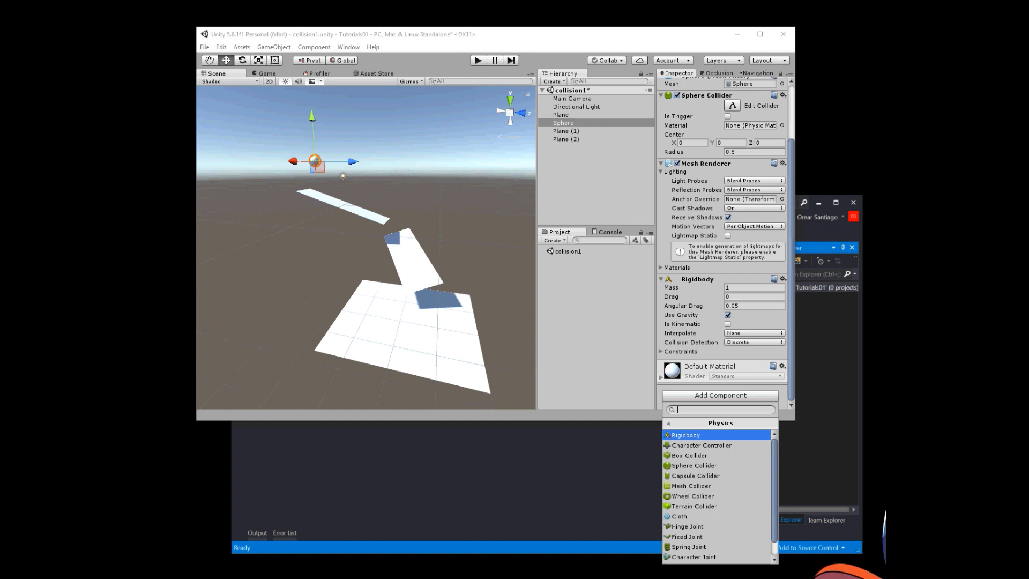
{"action": "left_click", "coordinate": [661, 279]}
{"action": "left_click", "coordinate": [661, 279]}
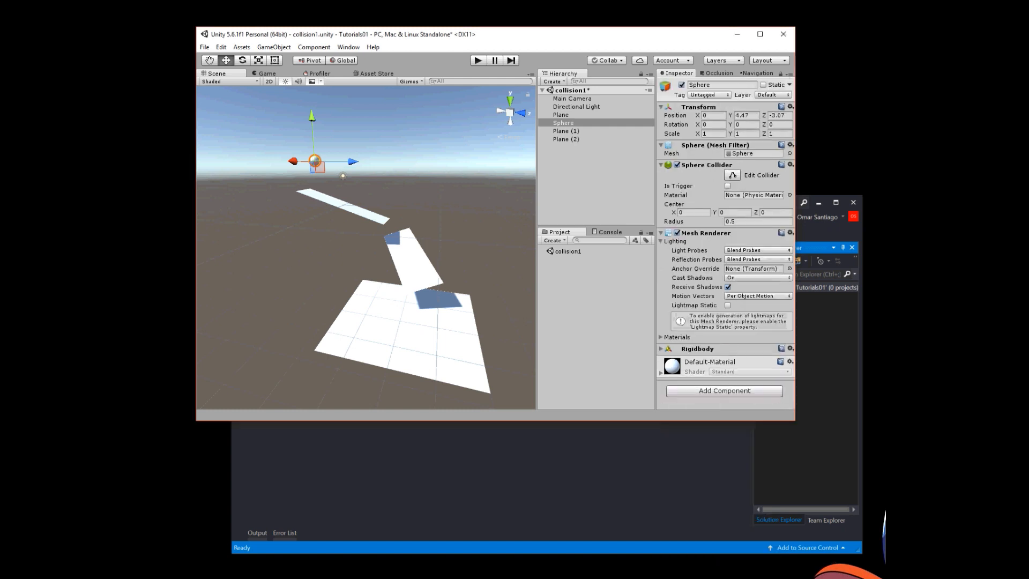
{"action": "left_click", "coordinate": [661, 349]}
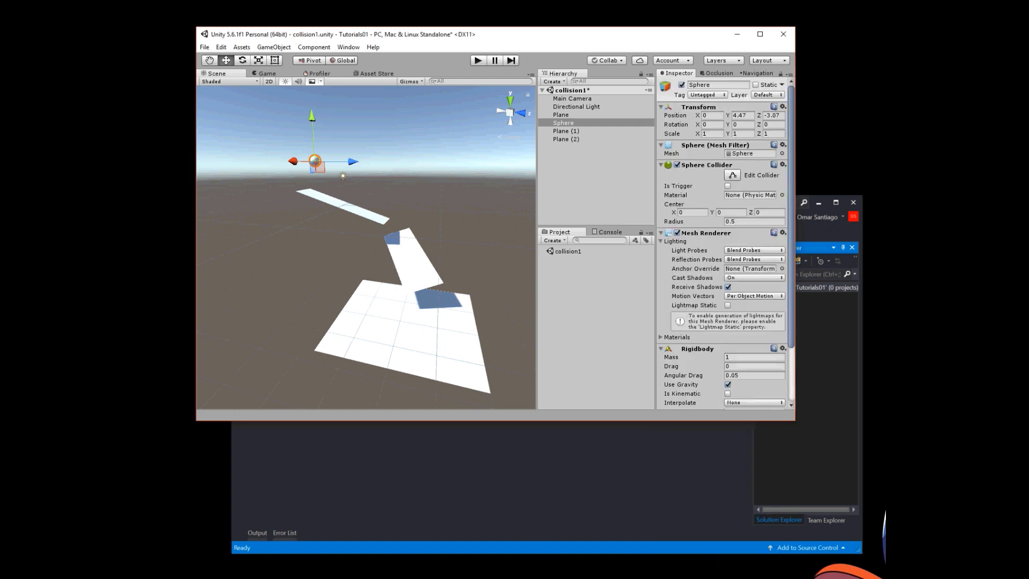
Step: Review the Sphere's Rigidbody settings and test the scene in play mode with gravity enabled
{"action": "scroll", "coordinate": [721, 244], "scroll_direction": "down", "scroll_amount": 3}
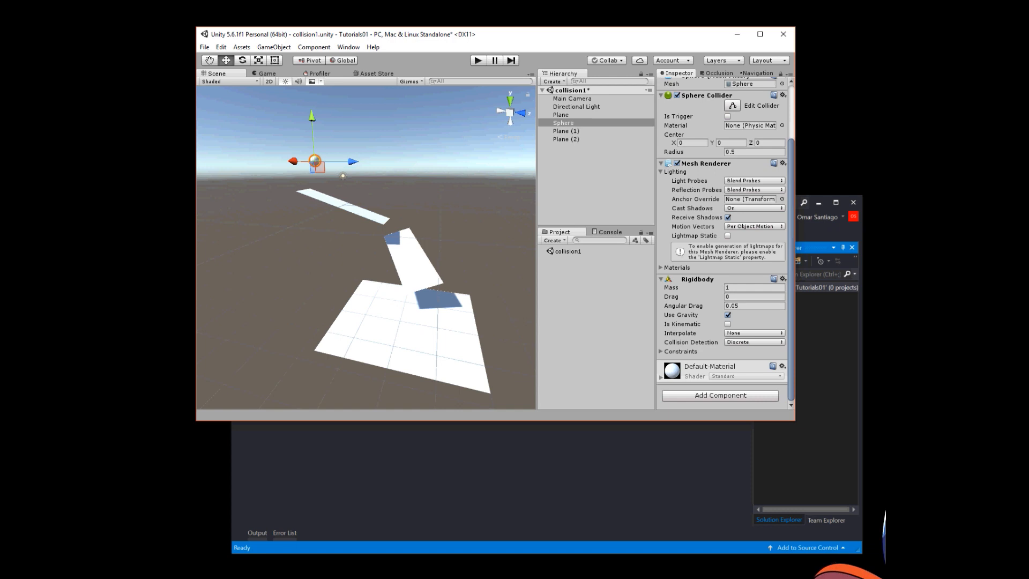
{"action": "key", "text": "ctrl+p"}
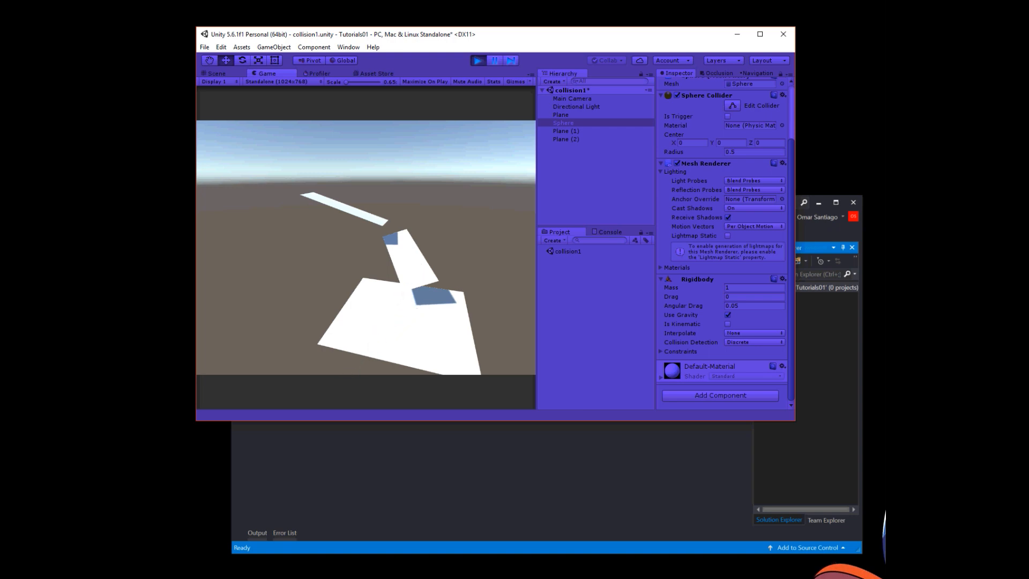
{"action": "key", "text": "ctrl+p"}
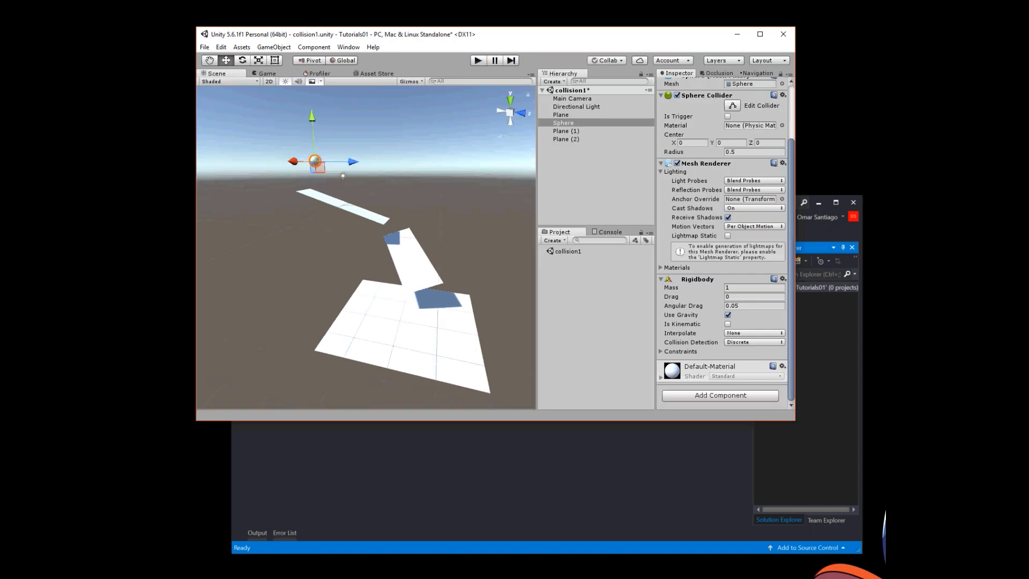
Step: Turn off Use Gravity on the Sphere's Rigidbody and test the scene in play mode
{"action": "left_click", "coordinate": [681, 315]}
{"action": "key", "text": "ctrl+p"}
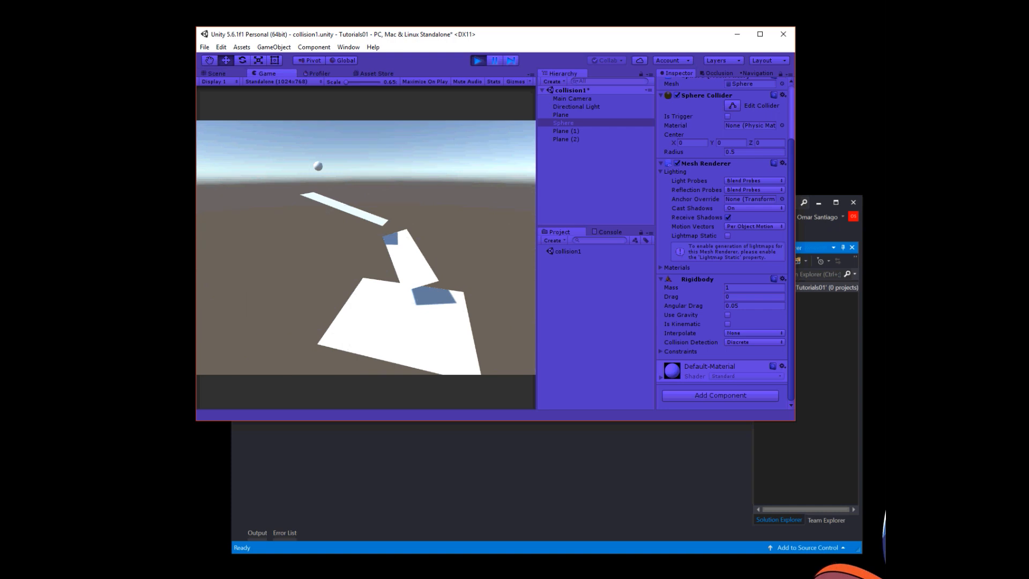
{"action": "key", "text": "ctrl+p"}
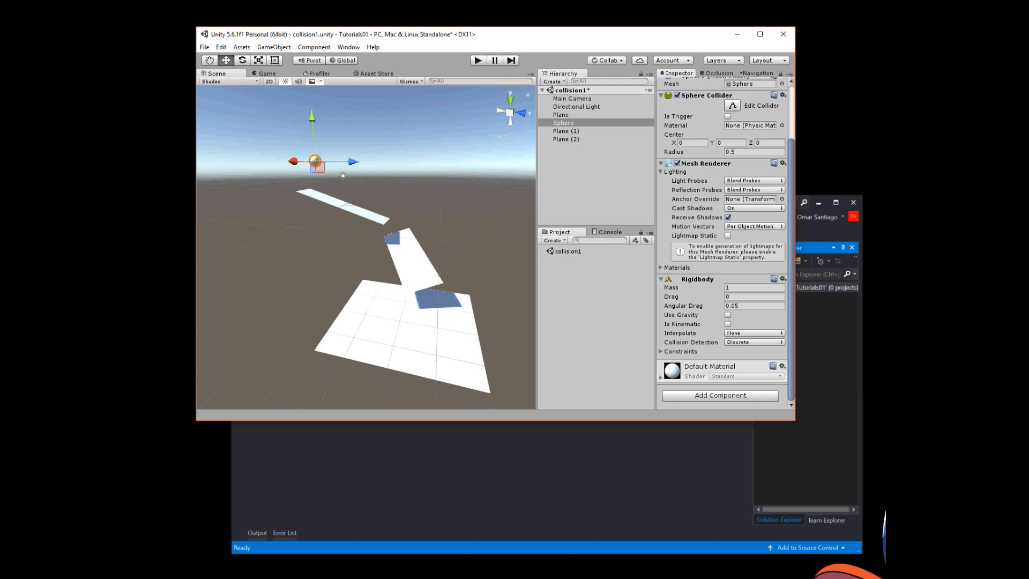
Step: Add a Cube to the collision1 scene and place it on Plane (2) near its front edge, at about X 12.59, Y -6.28, Z 8.63
{"action": "left_click", "coordinate": [568, 90]}
{"action": "right_click", "coordinate": [572, 90]}
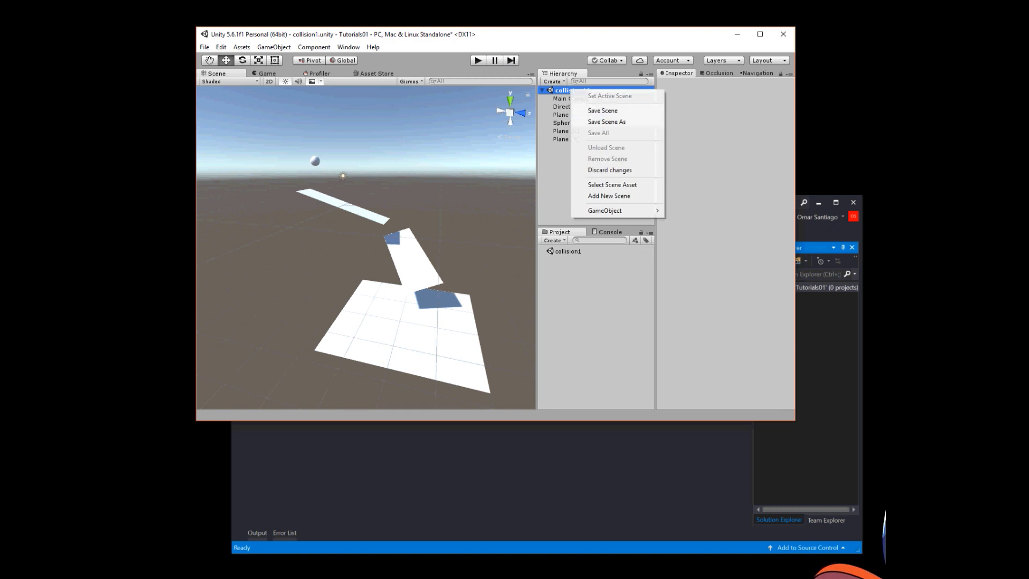
{"action": "mouse_move", "coordinate": [605, 210]}
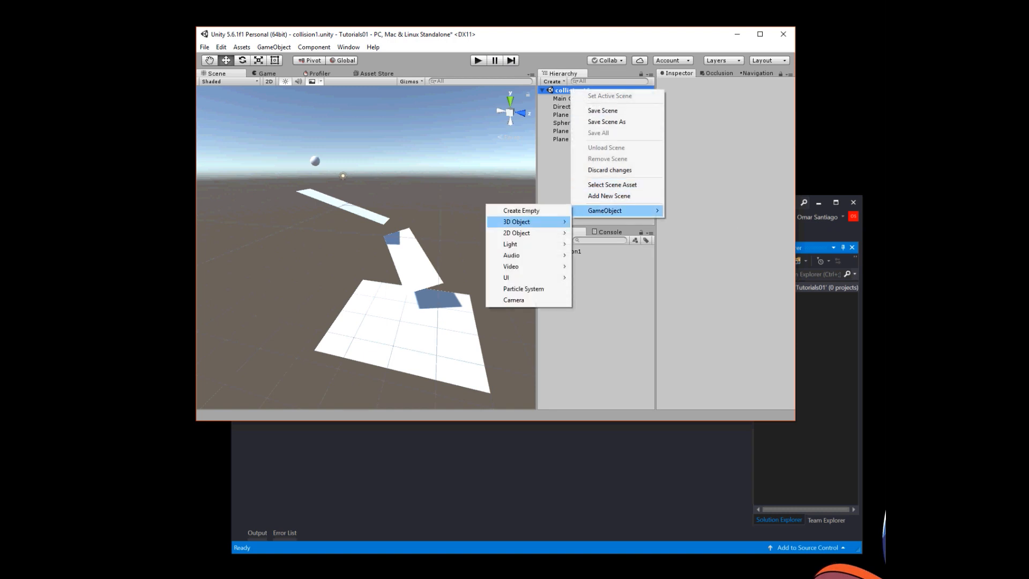
{"action": "mouse_move", "coordinate": [517, 221]}
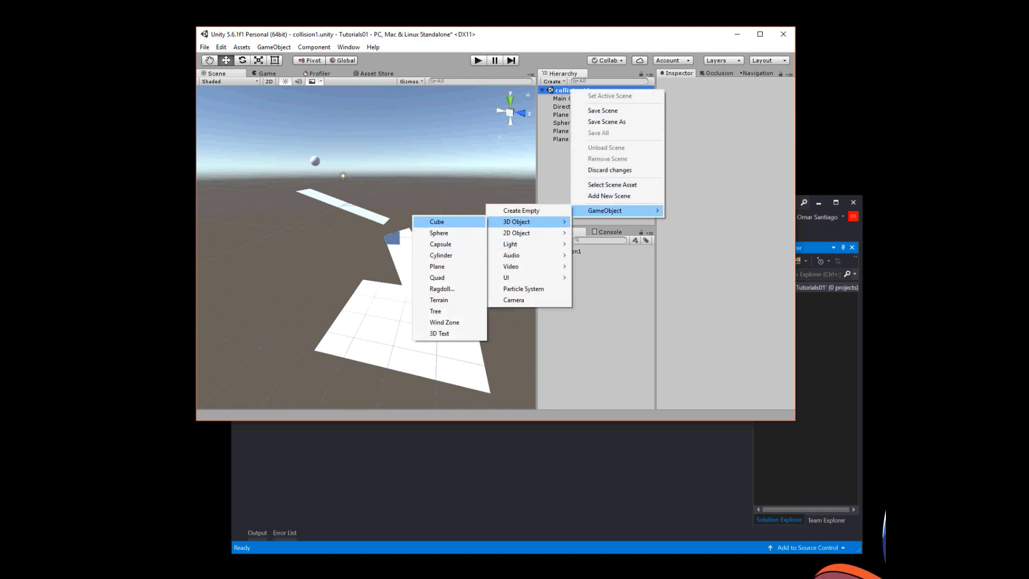
{"action": "left_click", "coordinate": [437, 221]}
{"action": "left_click_drag", "start_coordinate": [367, 246], "coordinate": [400, 341]}
{"action": "left_click_drag", "start_coordinate": [403, 379], "coordinate": [407, 362]}
{"action": "left_click_drag", "start_coordinate": [406, 323], "coordinate": [405, 323]}
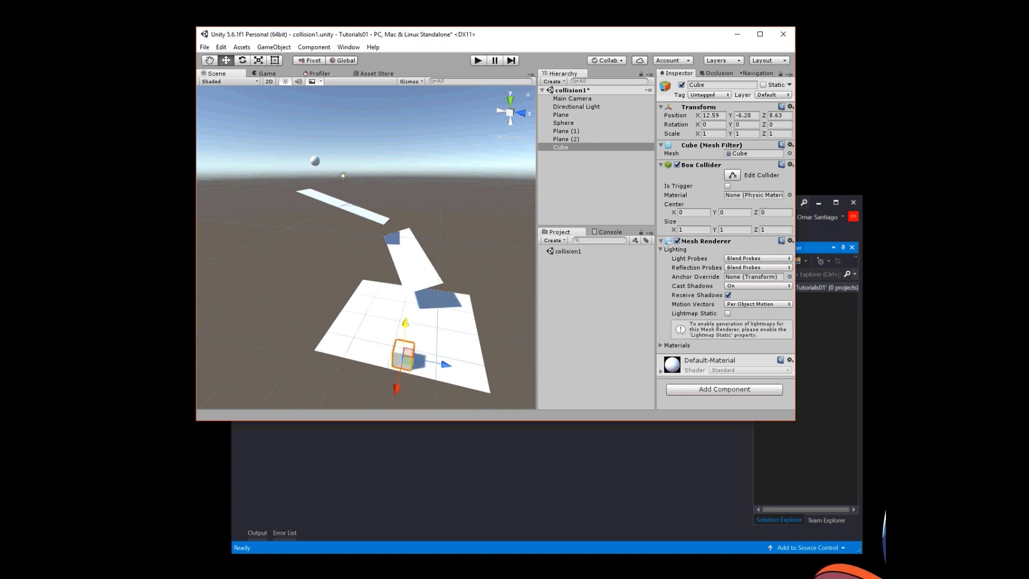
Step: Stretch the Cube along its Z axis to a scale of about 6.24, forming a long barrier on Plane (2)
{"action": "key", "text": "r"}
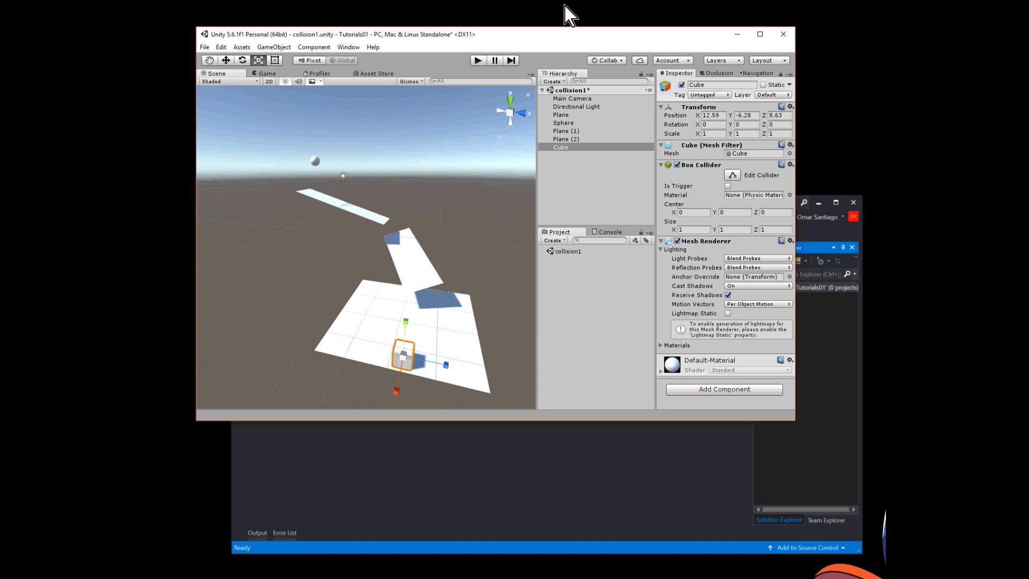
{"action": "left_click_drag", "start_coordinate": [446, 365], "coordinate": [643, 390]}
{"action": "left_click_drag", "start_coordinate": [850, 51], "coordinate": [873, 54]}
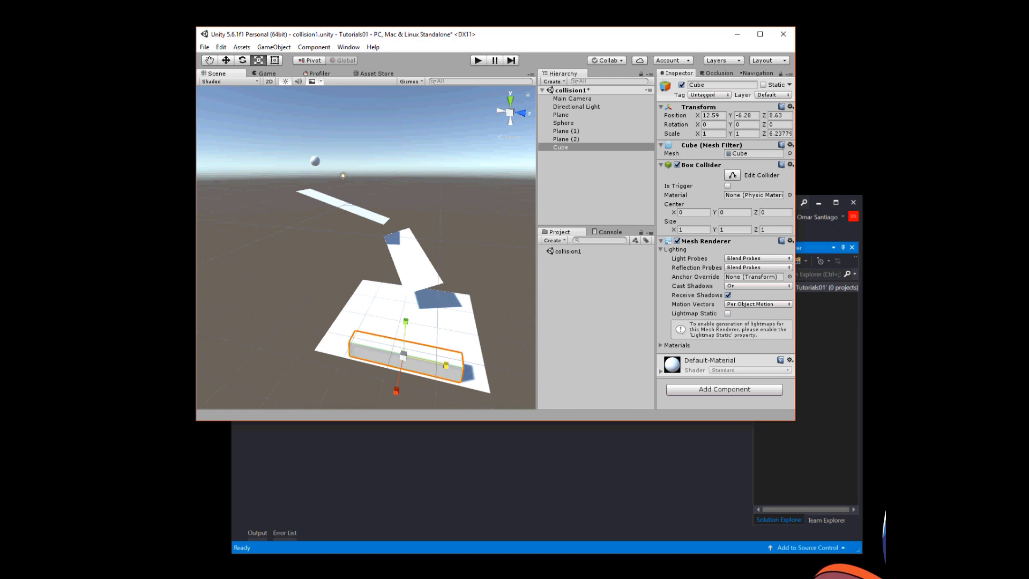
Step: Compare the Cube's Box Collider with the Mesh Colliders on the planes by inspecting each object
{"action": "left_click", "coordinate": [561, 147]}
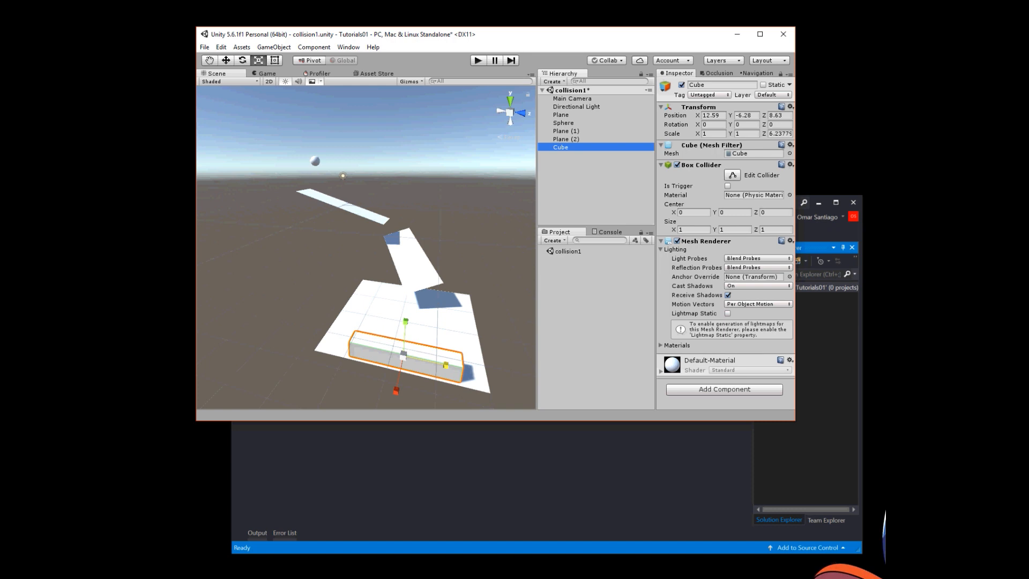
{"action": "left_click", "coordinate": [346, 206]}
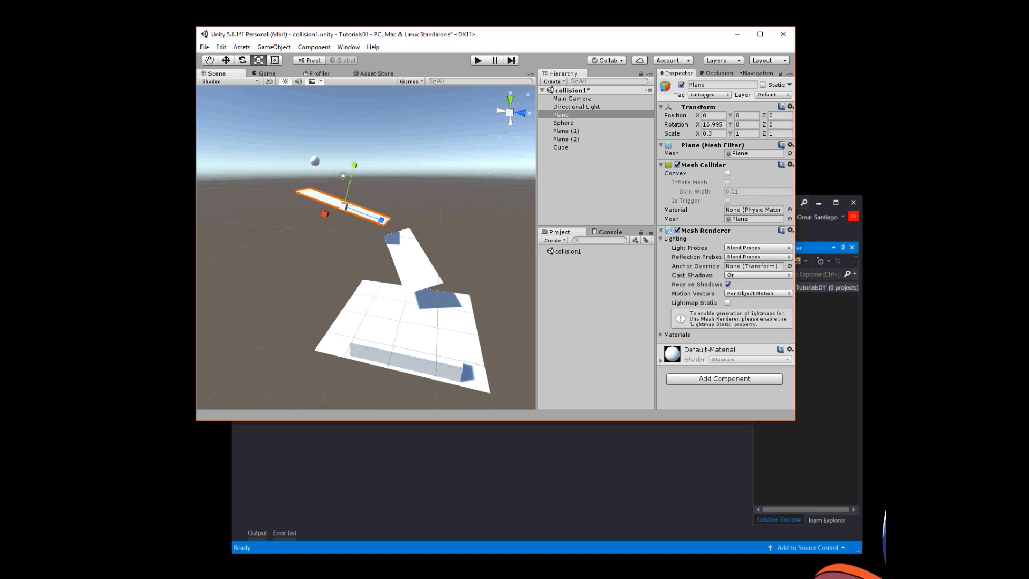
{"action": "left_click", "coordinate": [412, 259]}
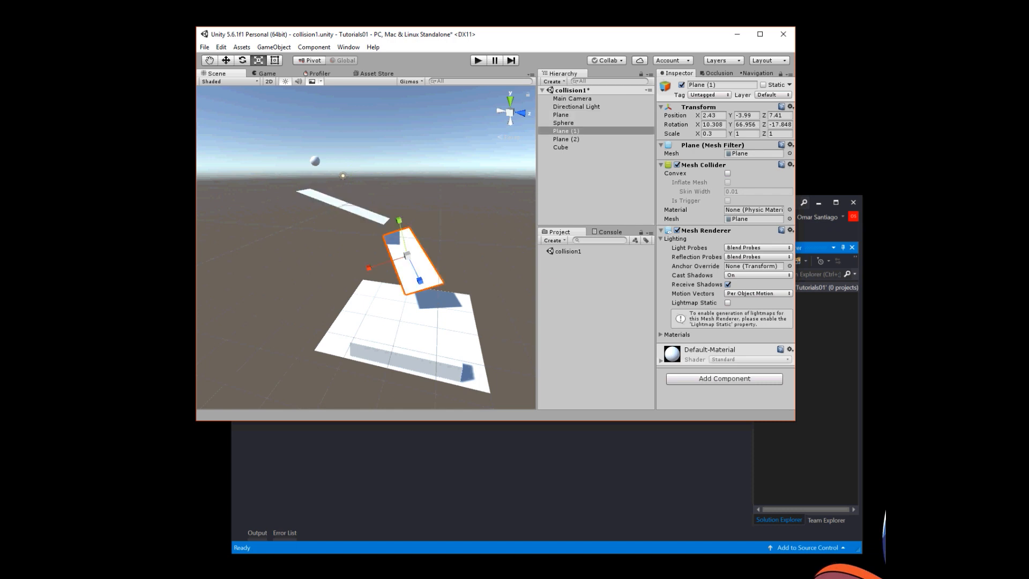
{"action": "left_click", "coordinate": [398, 324]}
{"action": "left_click", "coordinate": [404, 358]}
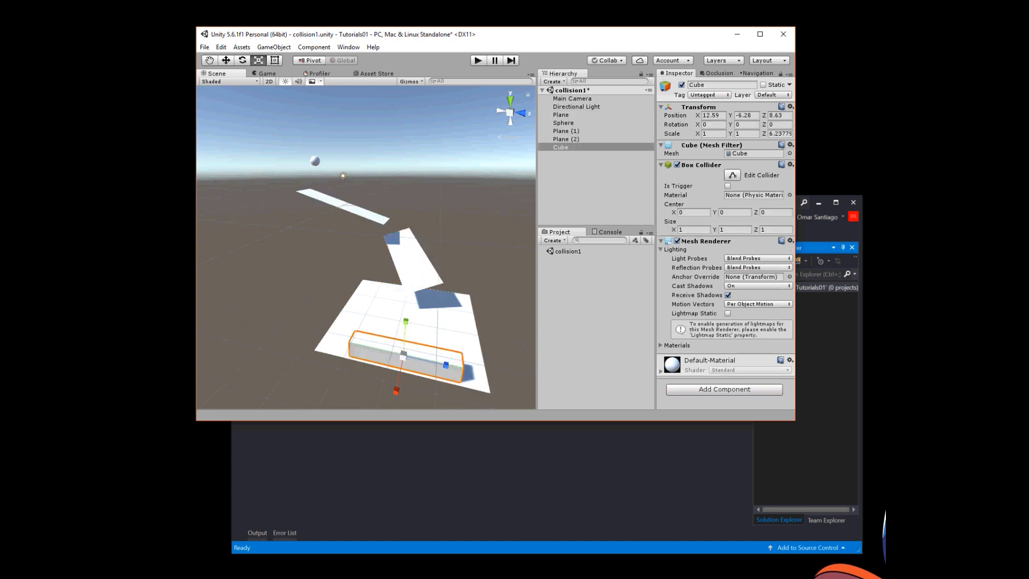
Step: Run the scene, turn on the Sphere's Use Gravity during play to watch it roll down the planes, and stop play mode
{"action": "left_click", "coordinate": [564, 123]}
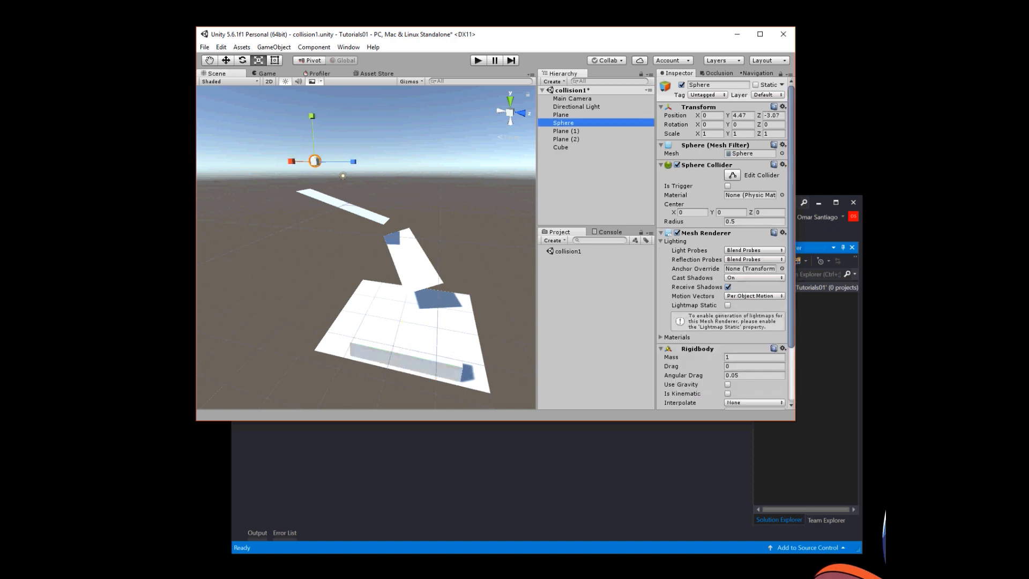
{"action": "key", "text": "ctrl+p"}
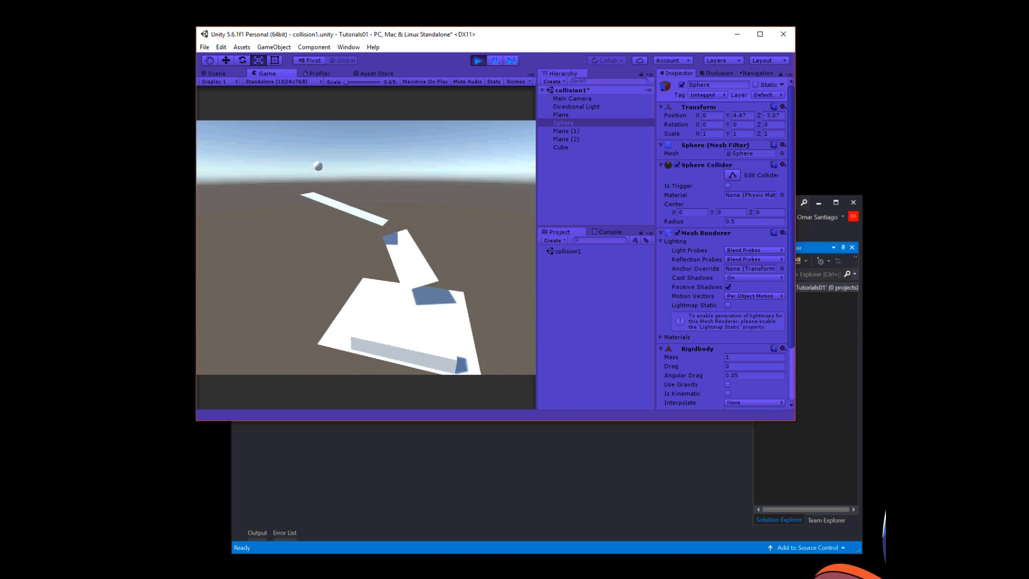
{"action": "scroll", "coordinate": [724, 244], "scroll_direction": "down", "scroll_amount": 3}
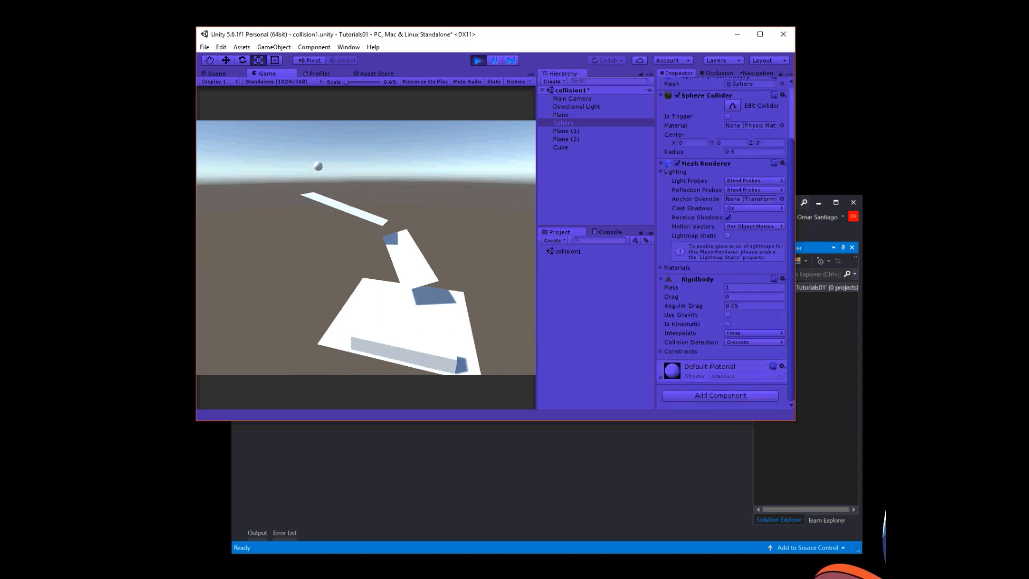
{"action": "left_click", "coordinate": [728, 315]}
{"action": "key", "text": "ctrl+p"}
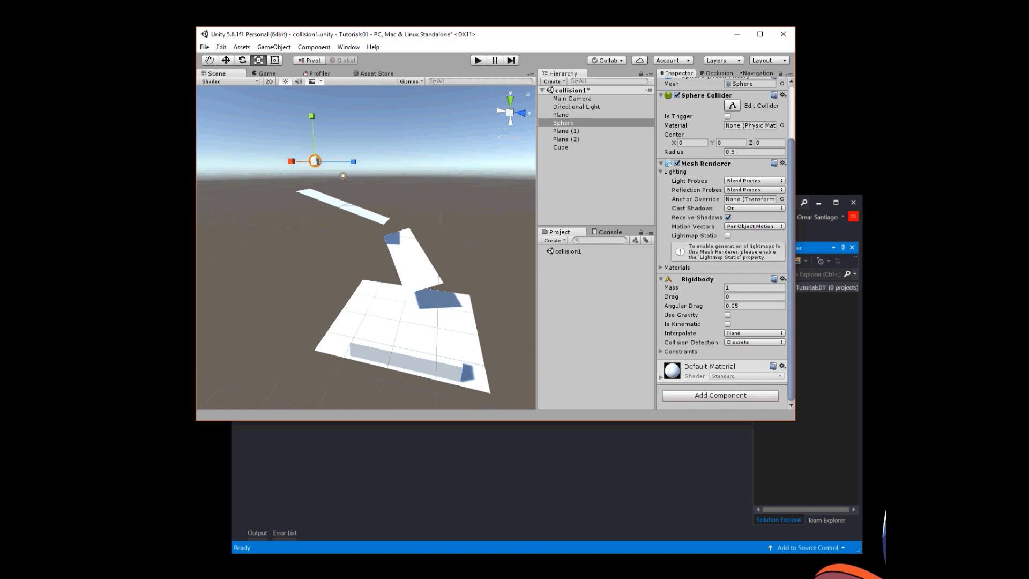
Step: Disable the Mesh Collider on the uppermost ramp, Plane, and test the scene in play mode
{"action": "left_click", "coordinate": [561, 115]}
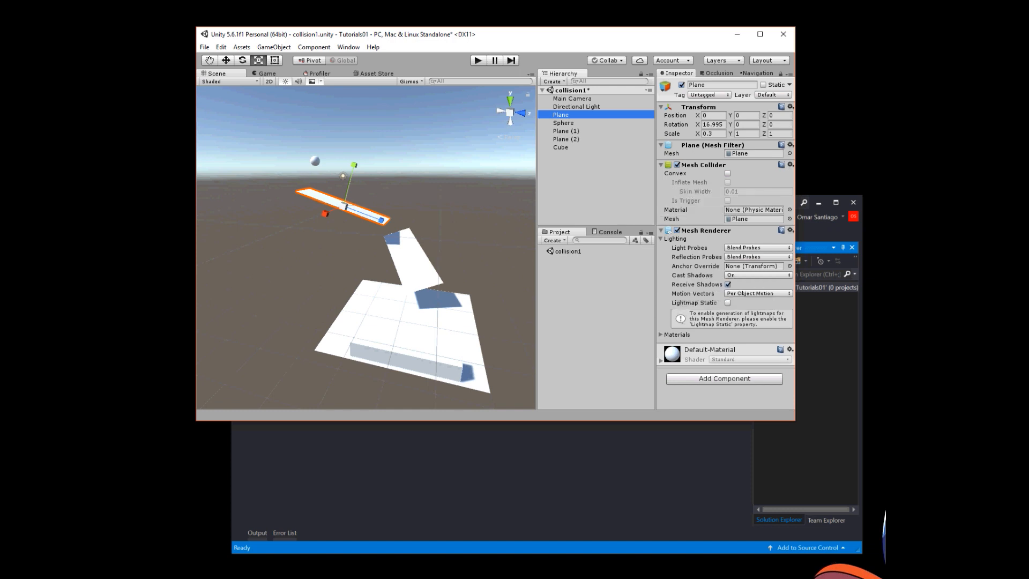
{"action": "left_click", "coordinate": [677, 164]}
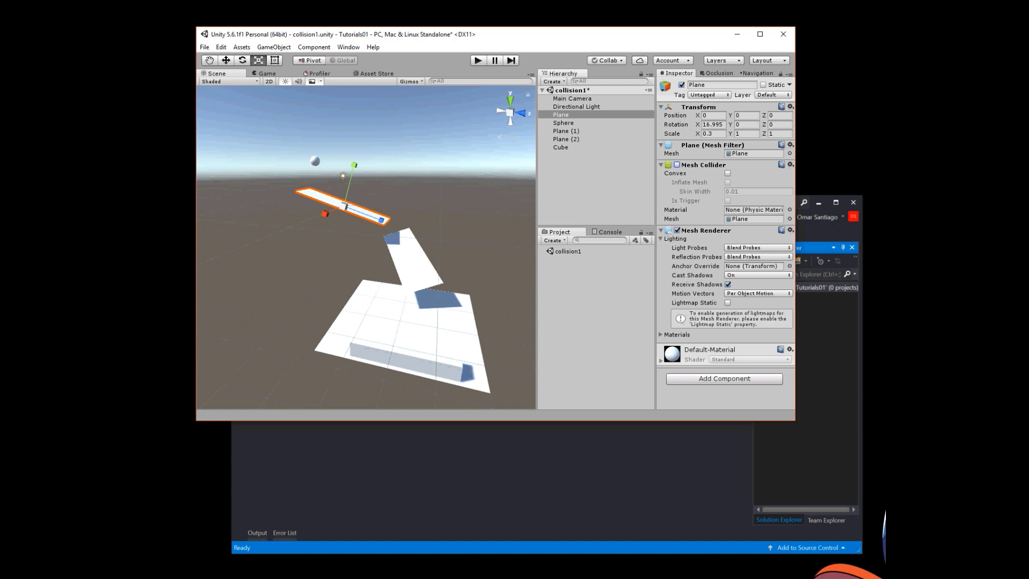
{"action": "key", "text": "ctrl+p"}
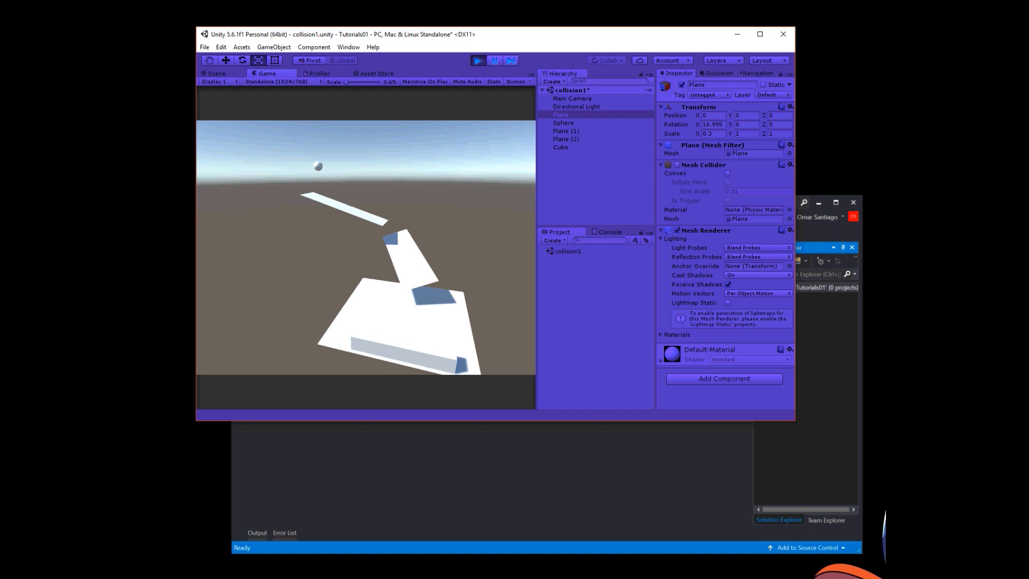
{"action": "key", "text": "ctrl+p"}
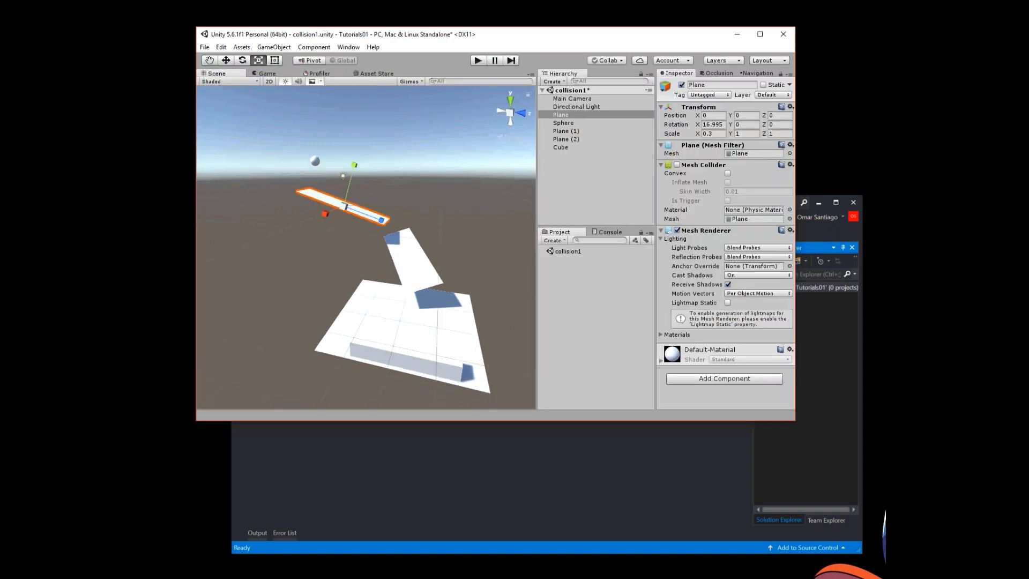
Step: Turn on Use Gravity in the Sphere's Rigidbody outside play mode
{"action": "left_click", "coordinate": [564, 123]}
{"action": "scroll", "coordinate": [722, 244], "scroll_direction": "down", "scroll_amount": 3}
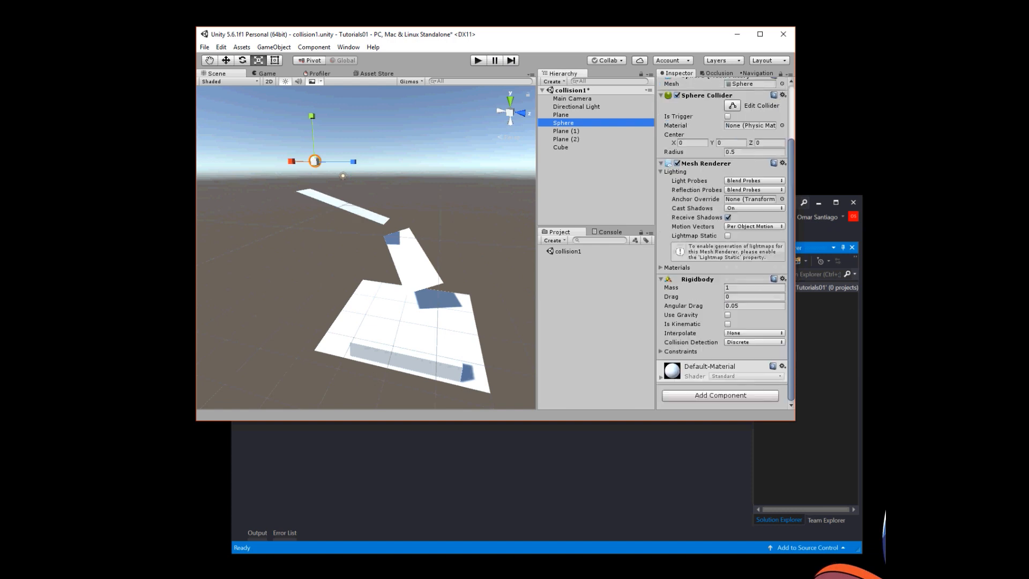
{"action": "left_click", "coordinate": [727, 314]}
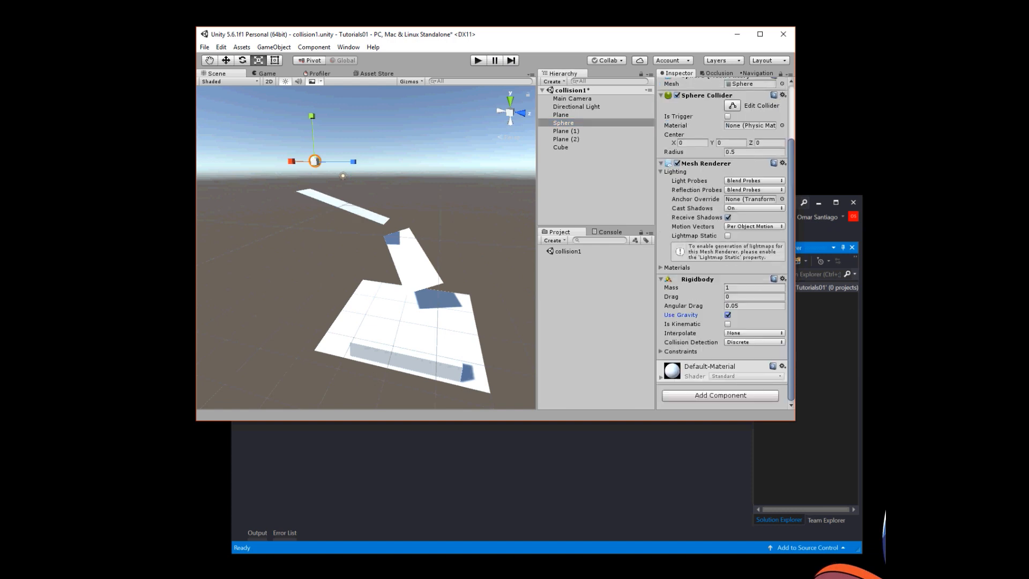
Step: Test the Sphere's fall in play mode with the uppermost ramp's Mesh Collider off, stop playing, and re-enable that collider on Plane
{"action": "left_click", "coordinate": [344, 206]}
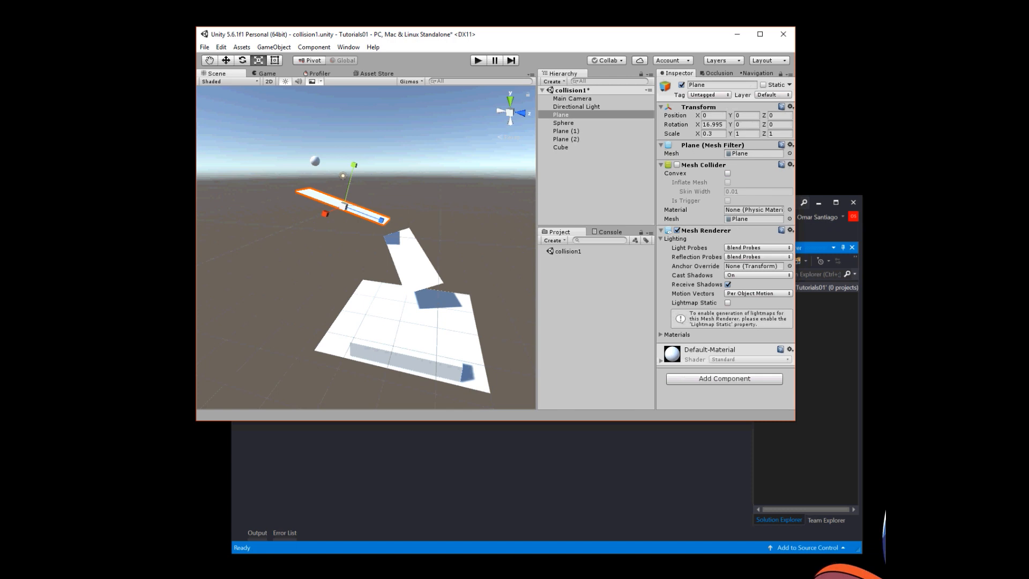
{"action": "key", "text": "ctrl+p"}
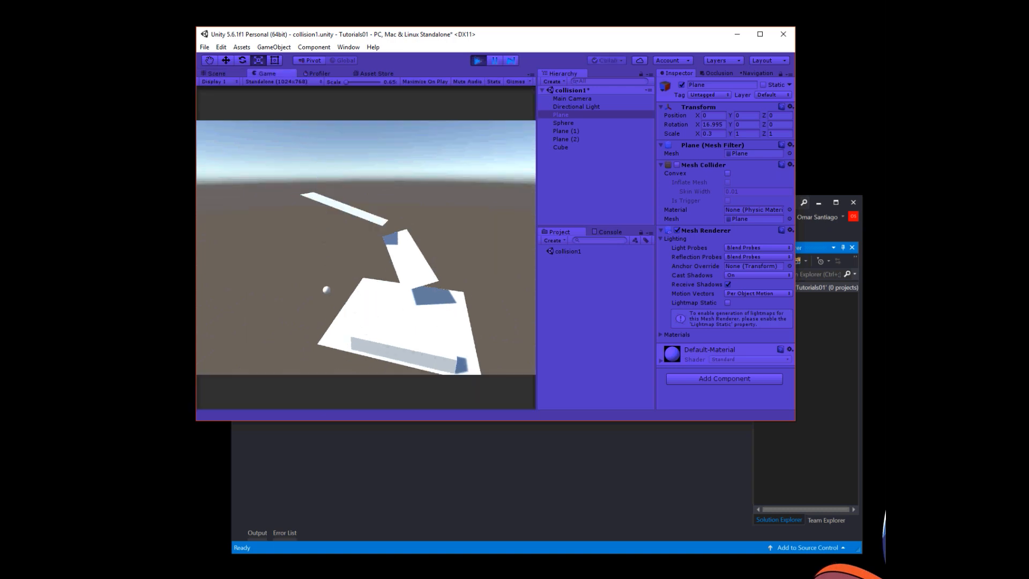
{"action": "key", "text": "ctrl+p"}
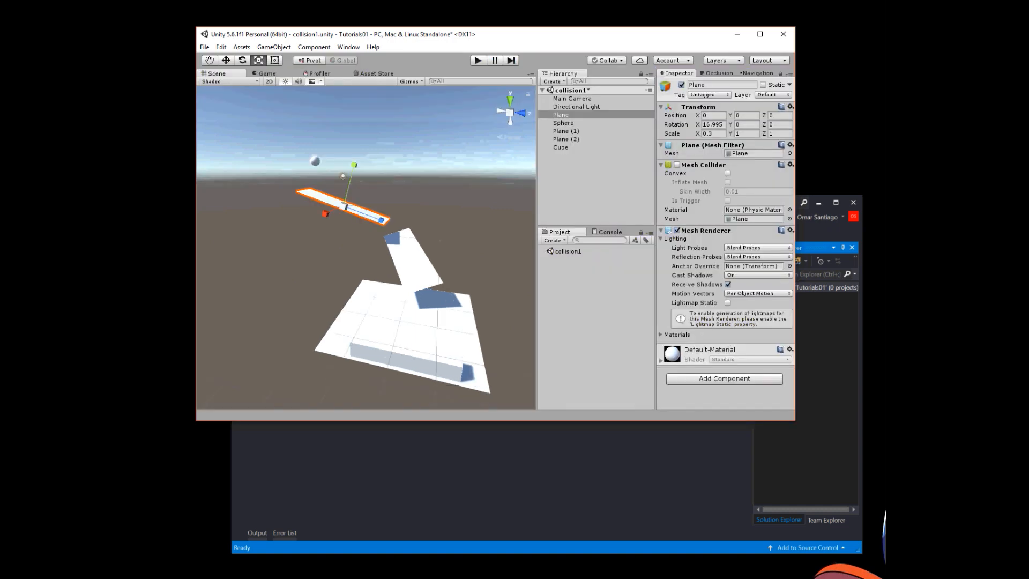
{"action": "left_click", "coordinate": [677, 165]}
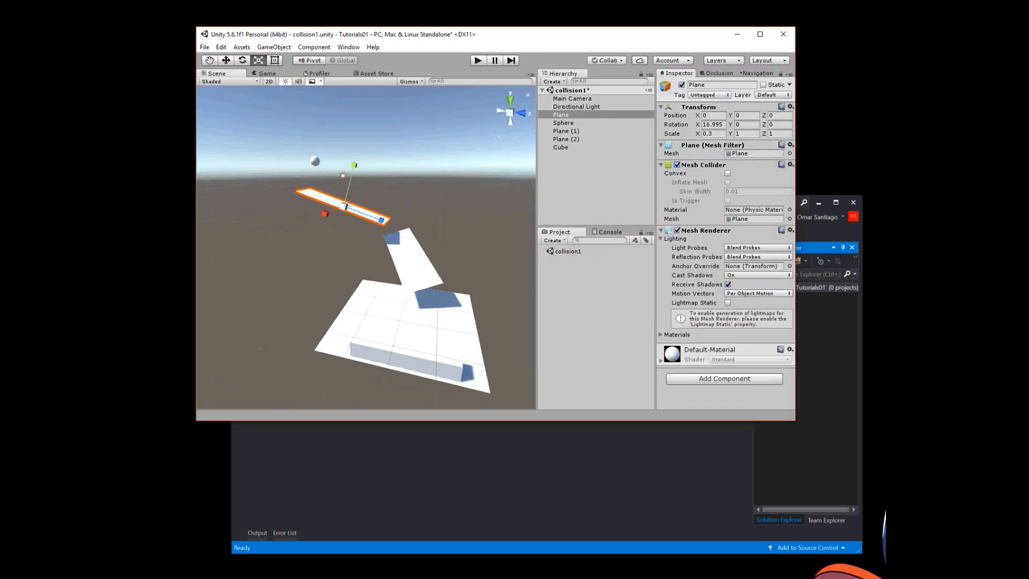